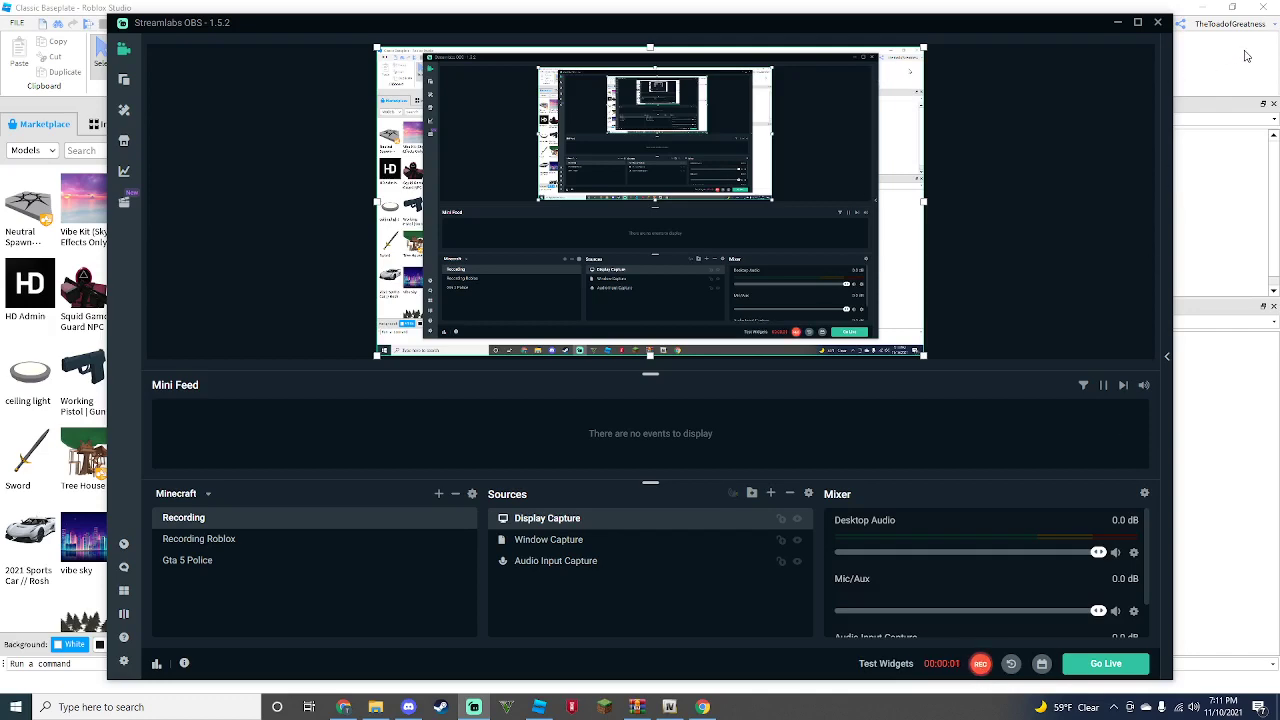
# Bring the Roblox Studio window with the Classic Baseplate place to the front
pyautogui.click(1246, 56)
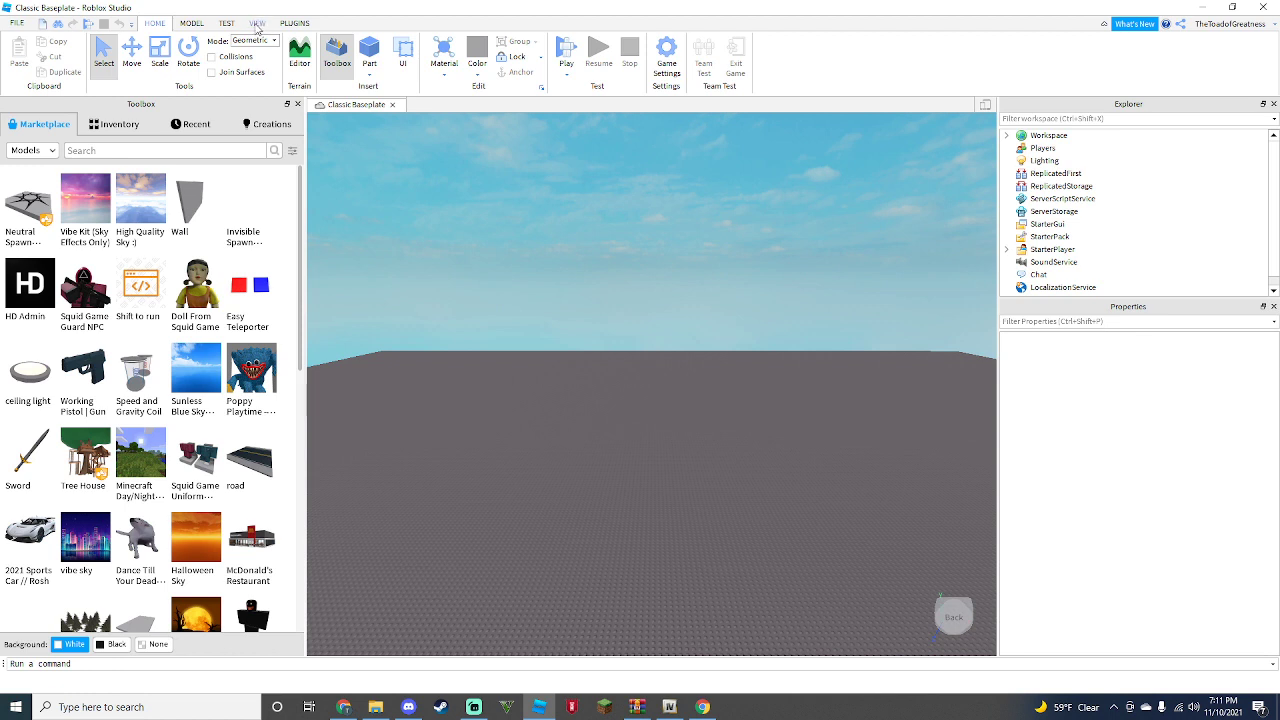
# Check the View tab, dismiss the Chrome notification, and return to the Home tab
pyautogui.click(257, 23)
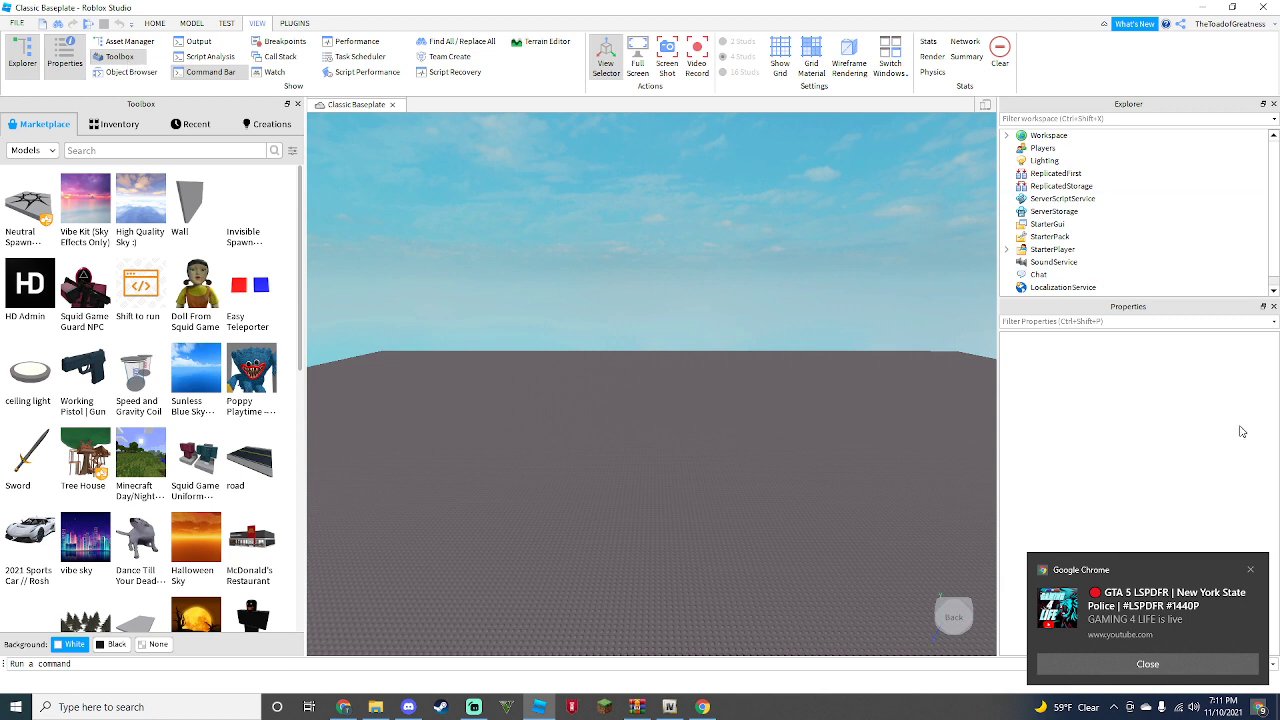
pyautogui.click(1250, 567)
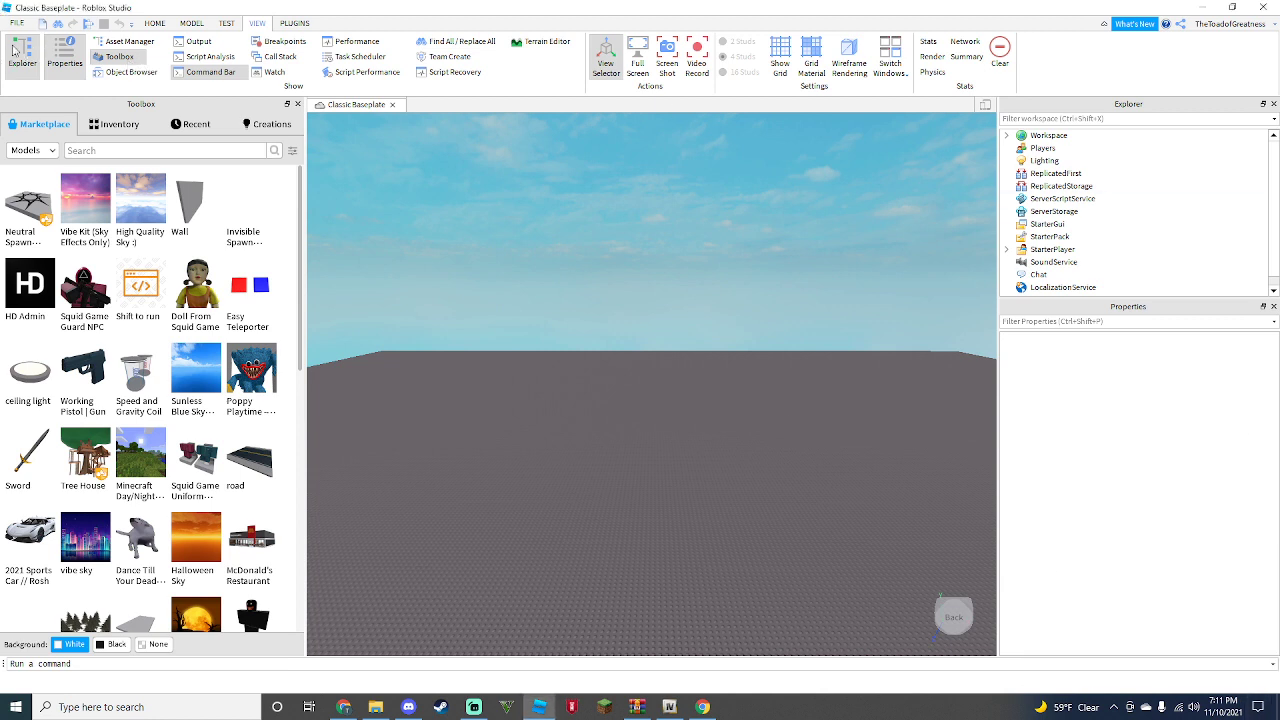
pyautogui.click(156, 24)
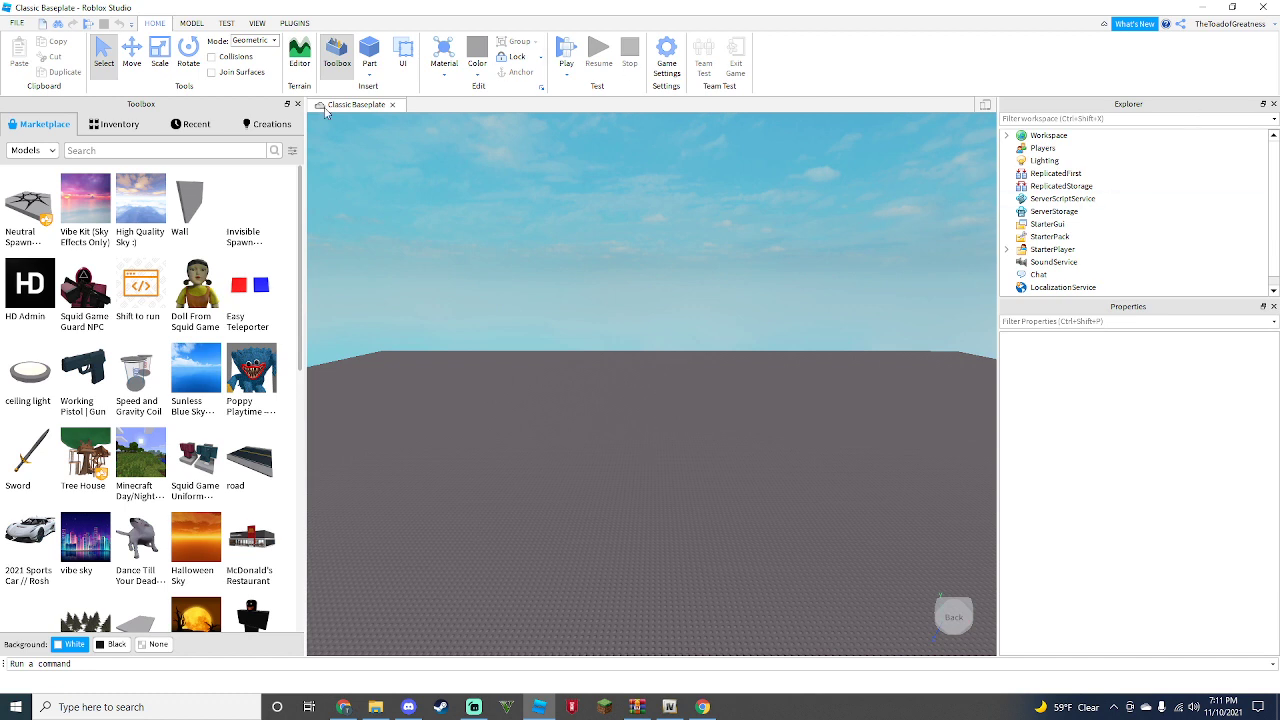
pyautogui.click(343, 709)
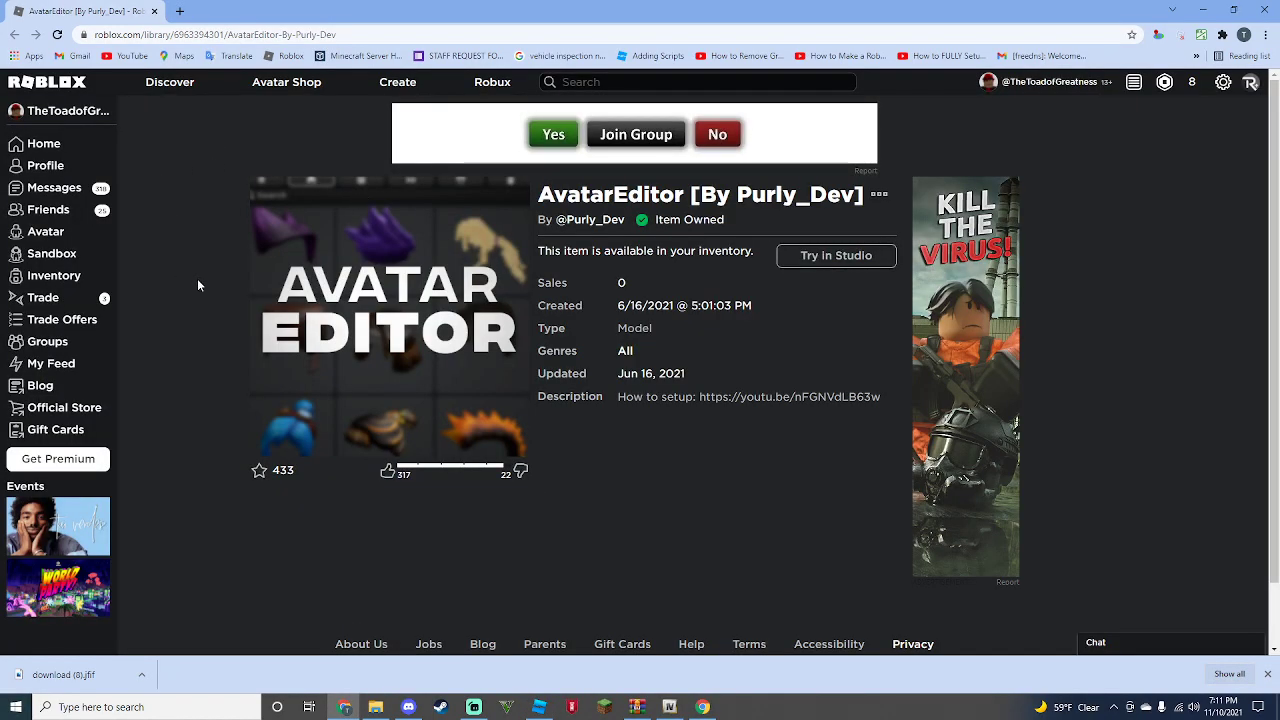
pyautogui.moveTo(865, 196); pyautogui.dragTo(592, 196)
pyautogui.click(380, 280)
pyautogui.hotkey('ctrl', 'a')
pyautogui.click(554, 506)
# Drag the AvatarEditor model from Toolbox Inventory > My Models onto the baseplate
pyautogui.click(541, 707)
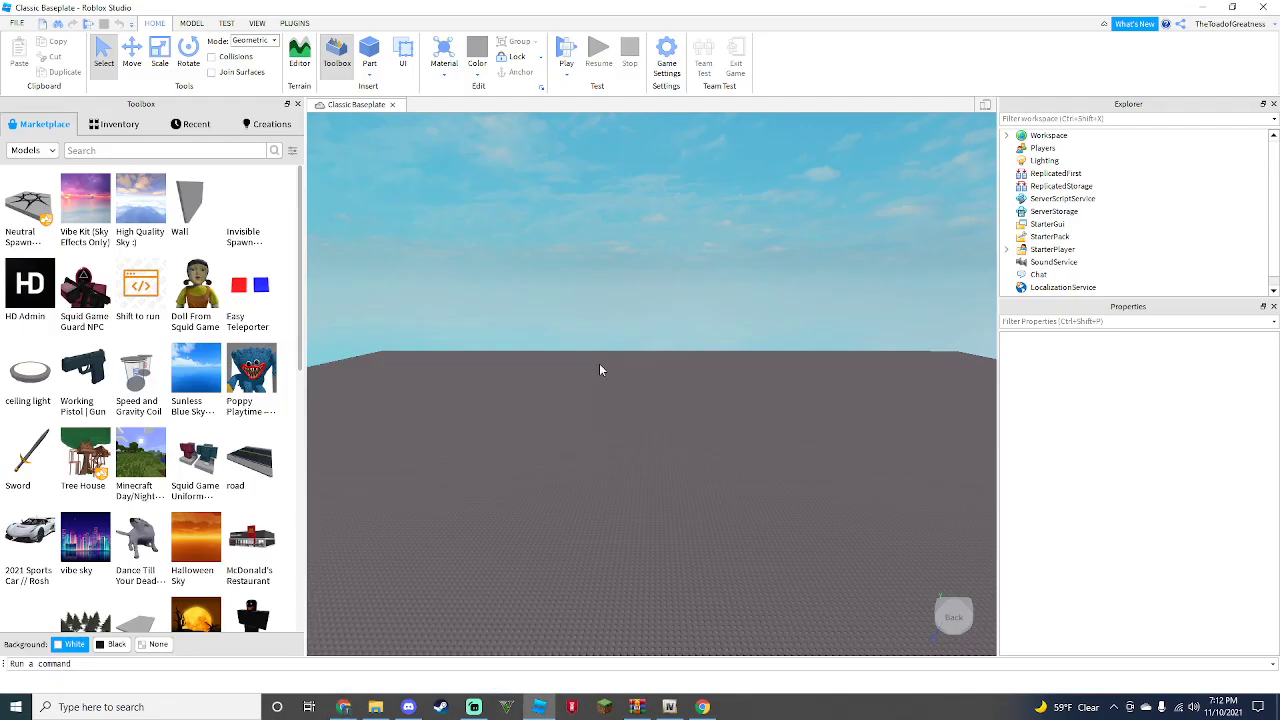
pyautogui.click(93, 128)
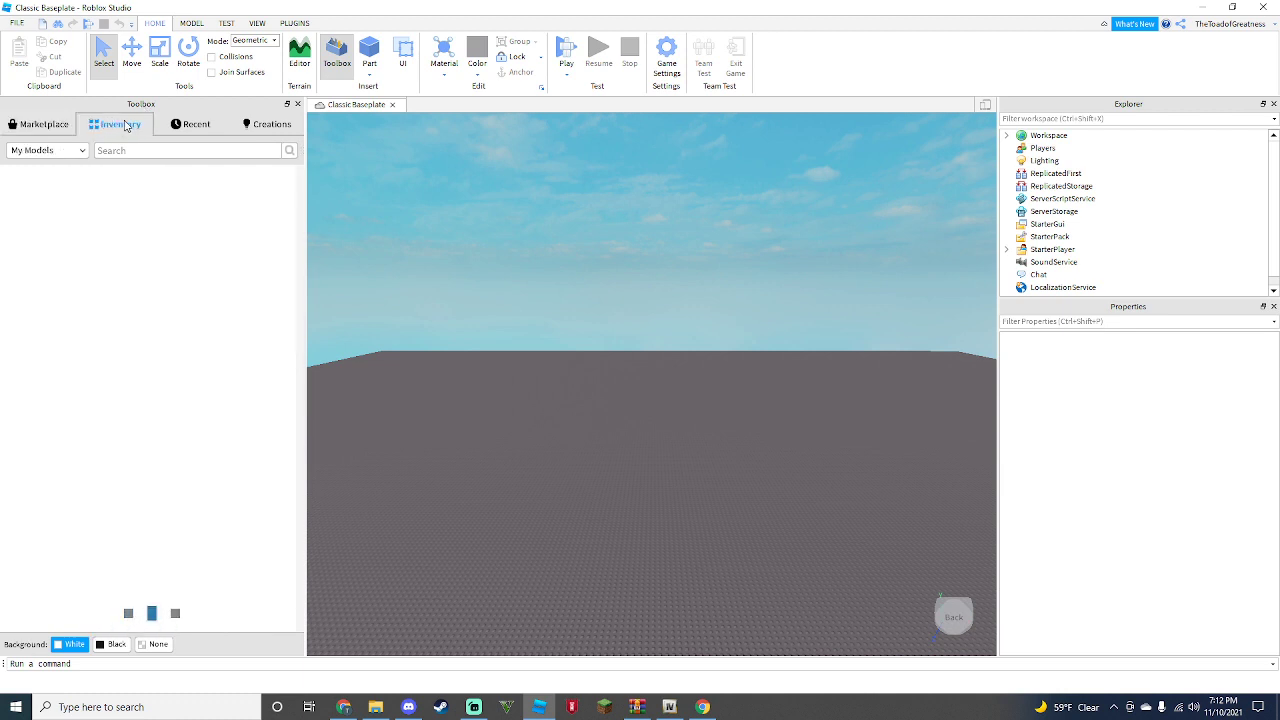
pyautogui.moveTo(130, 177)
pyautogui.moveTo(37, 224)
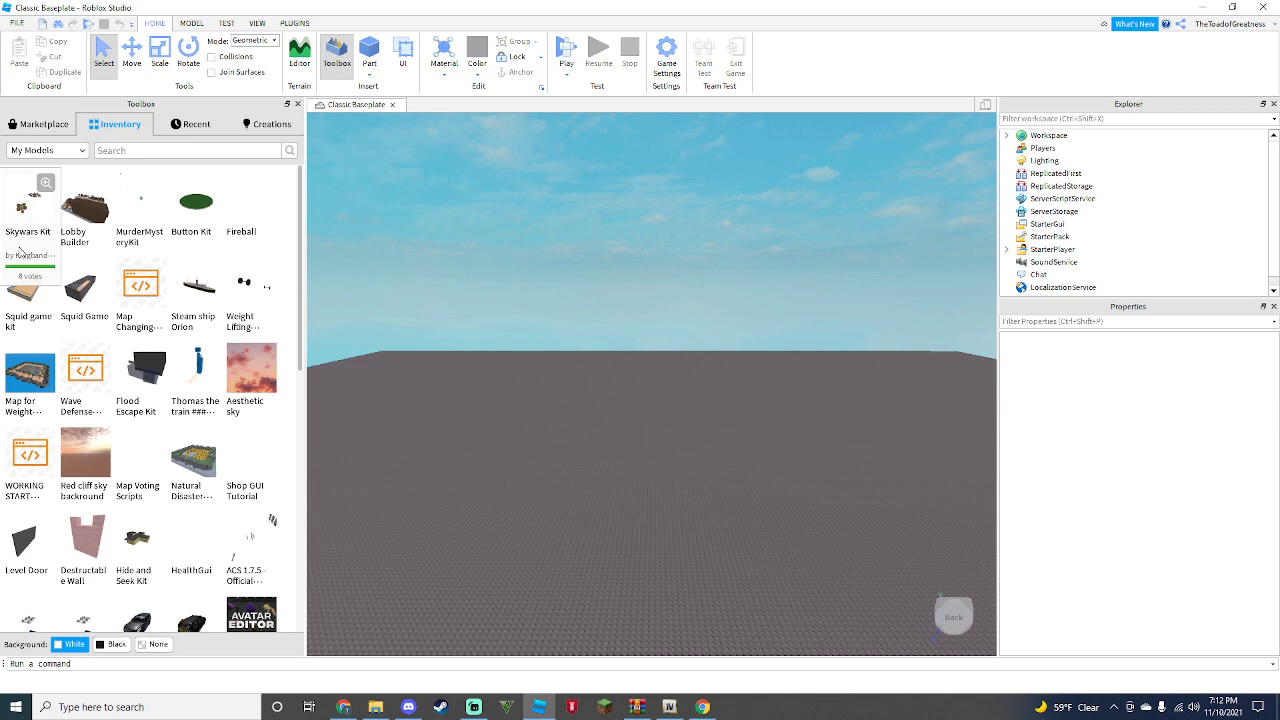
pyautogui.scroll(-3, 160, 350)
pyautogui.moveTo(163, 352)
pyautogui.scroll(-2, 163, 352)
pyautogui.moveTo(252, 382); pyautogui.dragTo(564, 453)
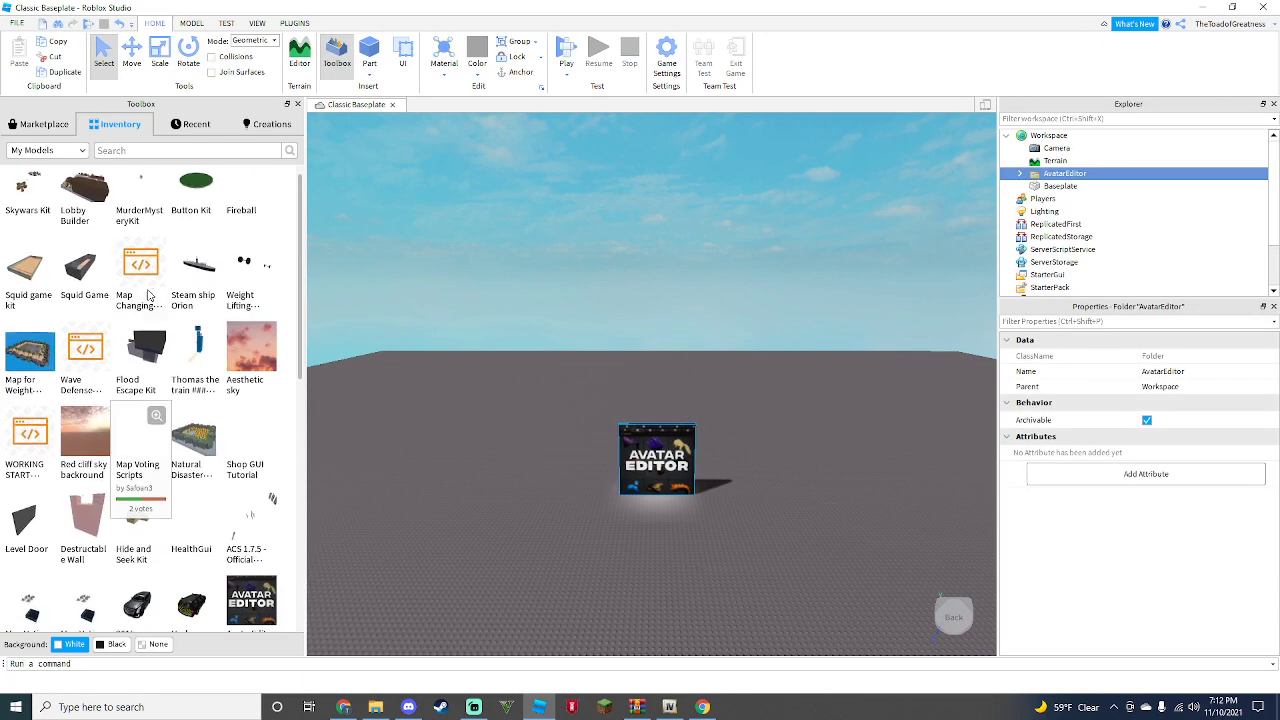
# Close Properties, then delete ThumbnailCamera and Read This from the AvatarEditor folder
pyautogui.click(1273, 307)
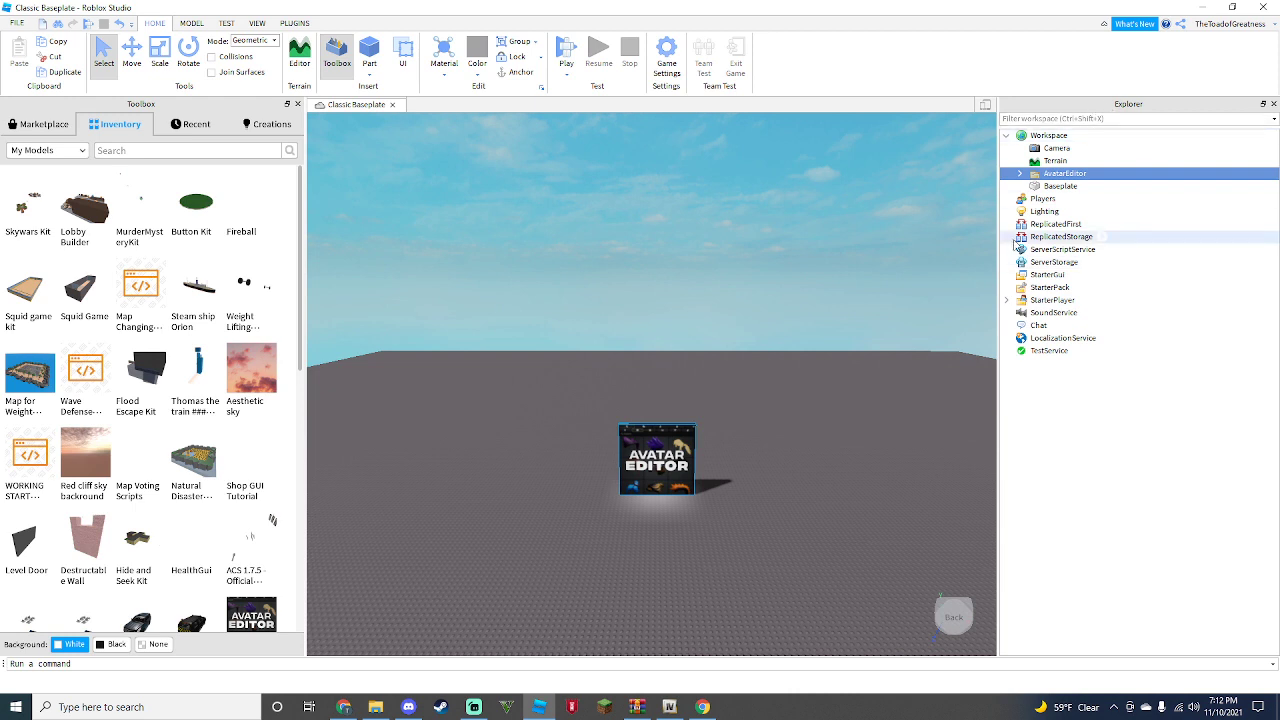
pyautogui.click(1019, 174)
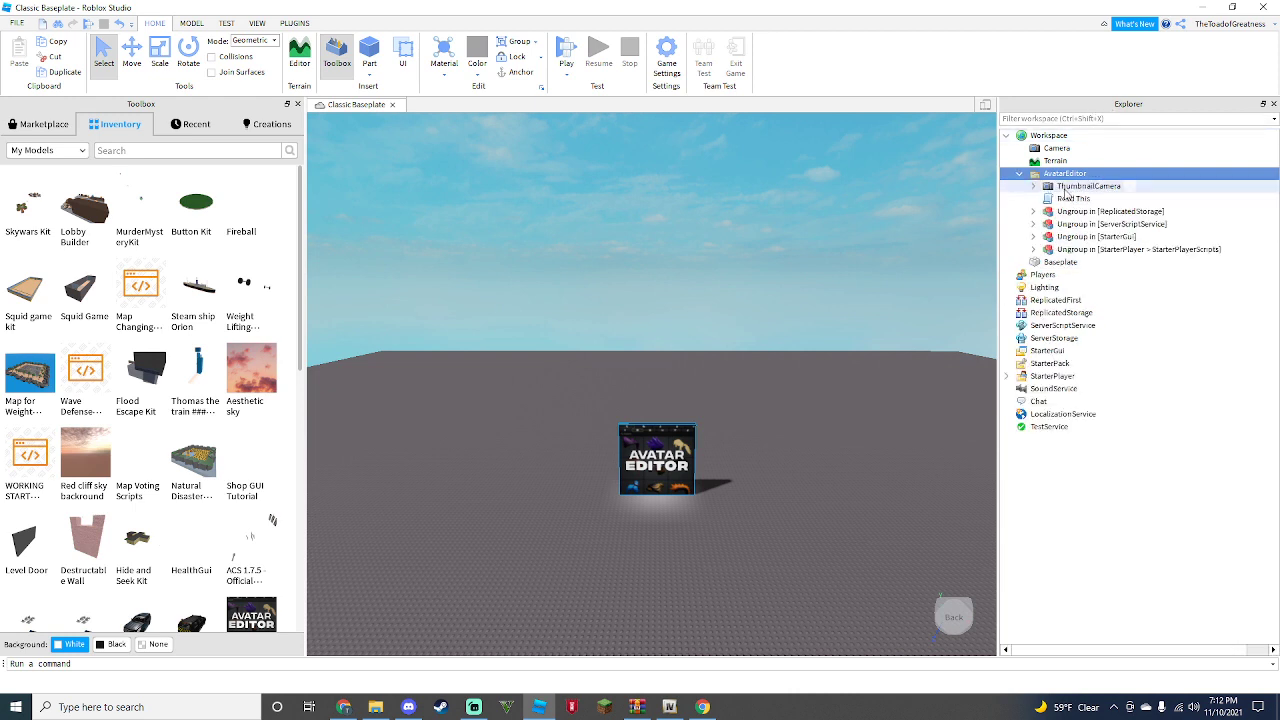
pyautogui.click(1078, 186)
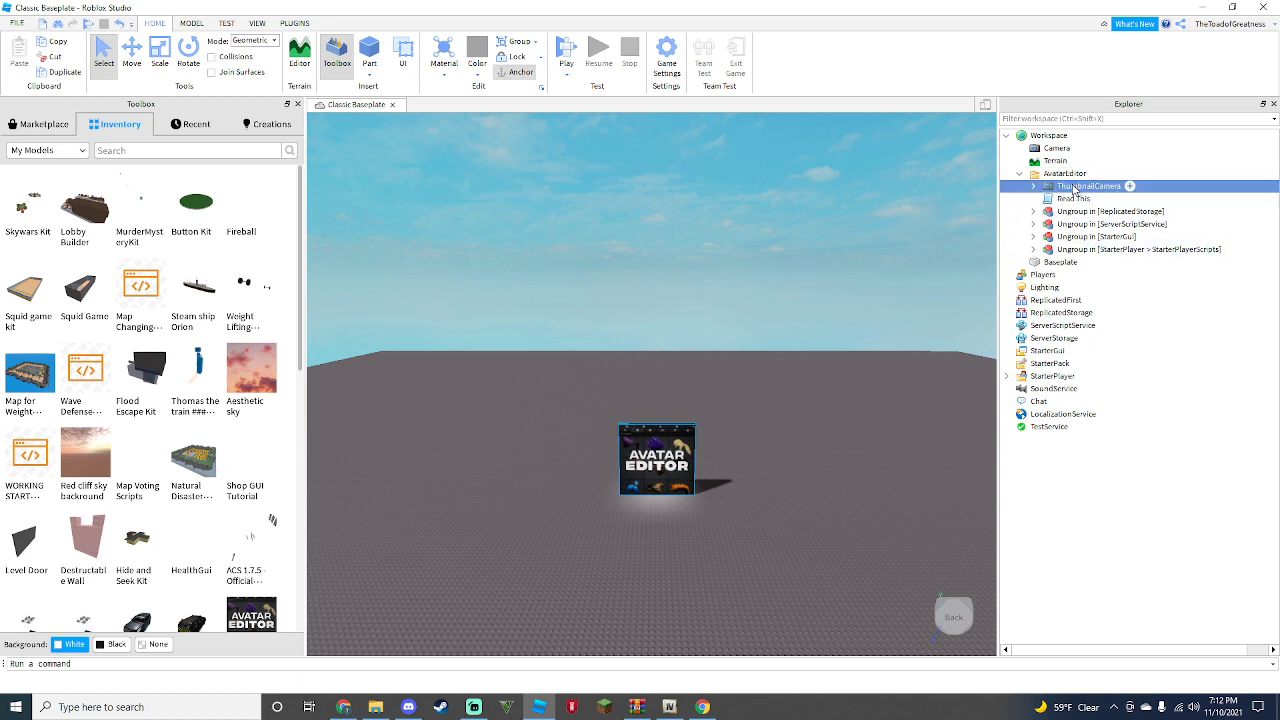
pyautogui.press('Delete')
pyautogui.click(1076, 188)
pyautogui.press('Delete')
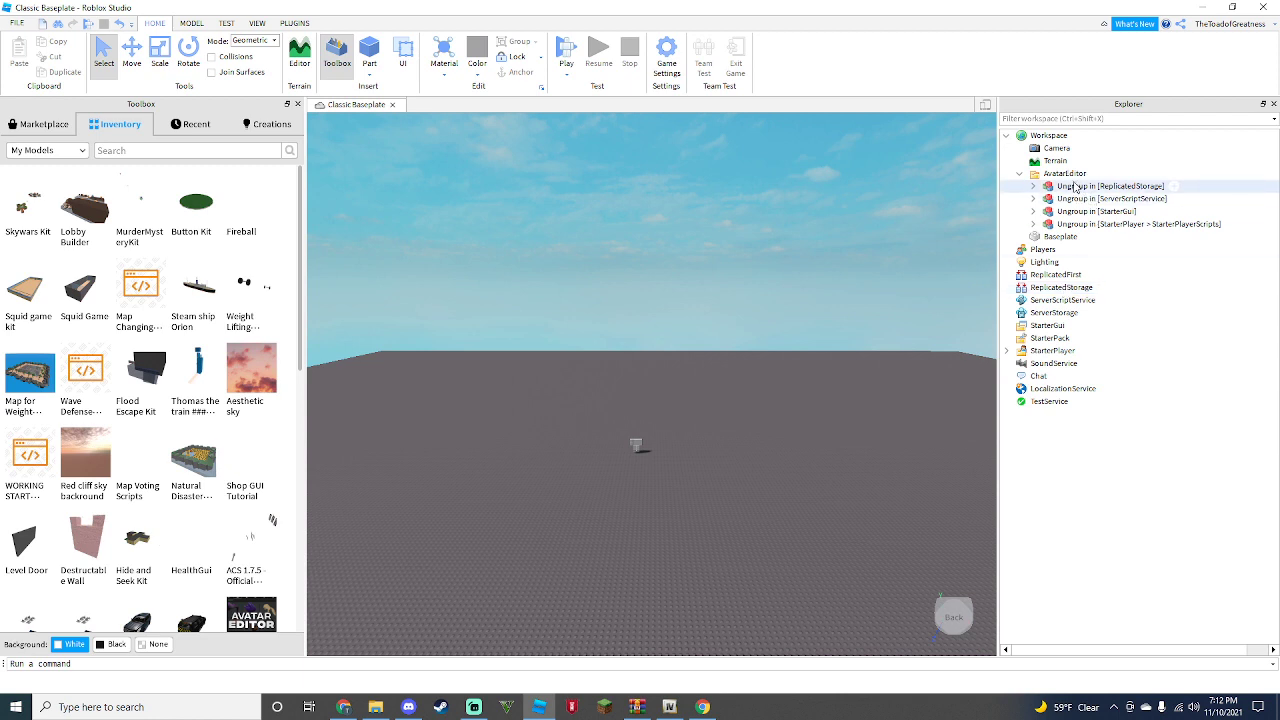
# Move the Ungroup models into ReplicatedStorage, ServerScriptService and StarterGui, ungrouping each with Ctrl+U
pyautogui.moveTo(1078, 188); pyautogui.dragTo(1108, 292)
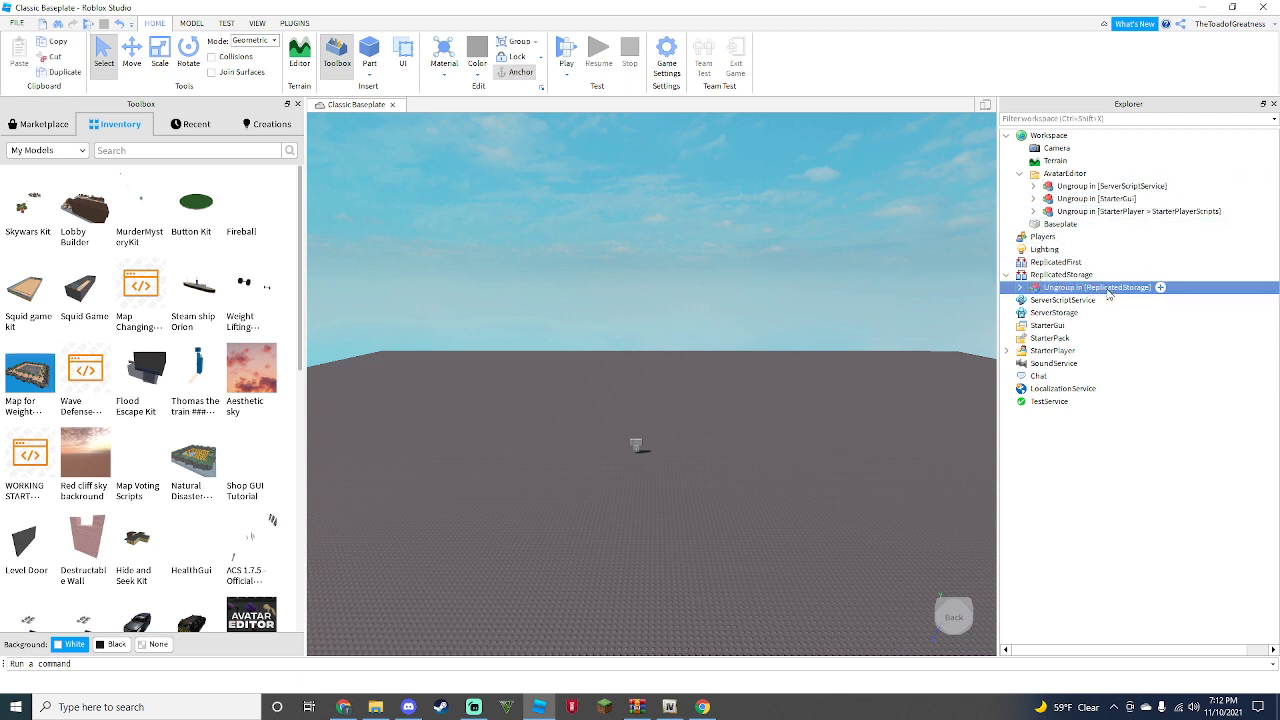
pyautogui.hotkey('ctrl', 'u')
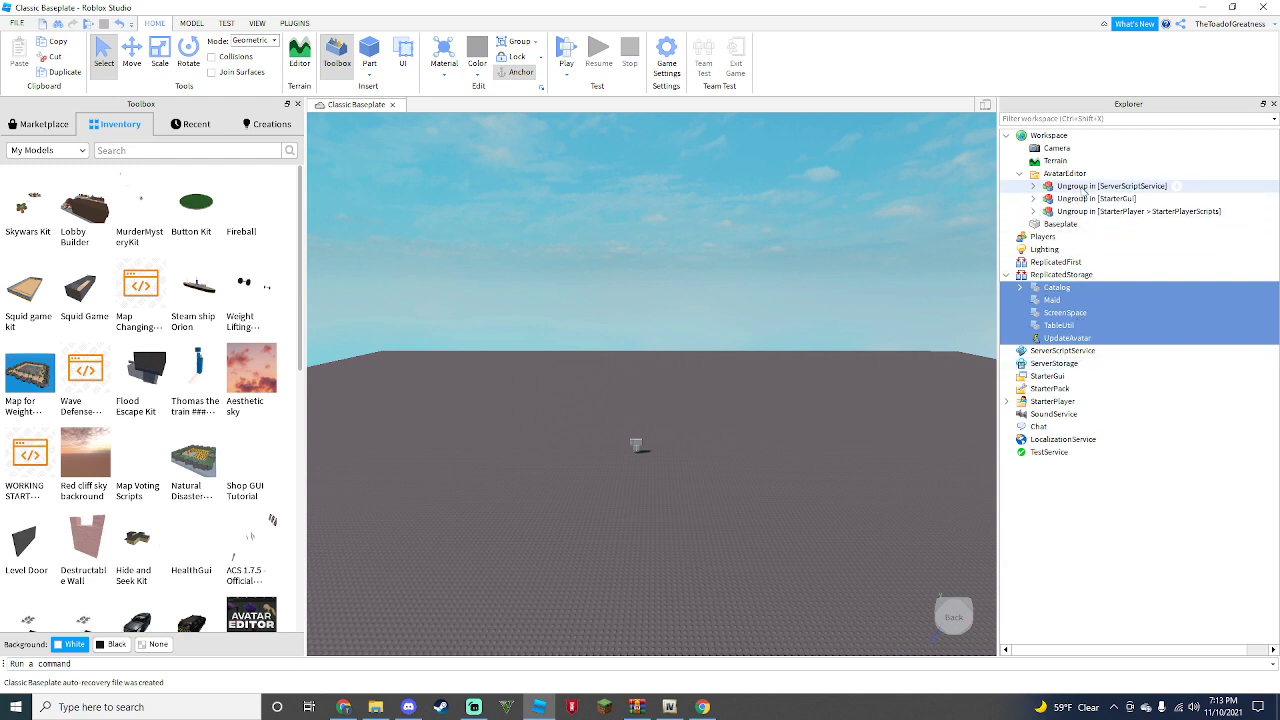
pyautogui.moveTo(1077, 190); pyautogui.dragTo(1096, 347)
pyautogui.hotkey('ctrl', 'u')
pyautogui.moveTo(1065, 188); pyautogui.dragTo(1111, 406)
pyautogui.hotkey('ctrl', 'u')
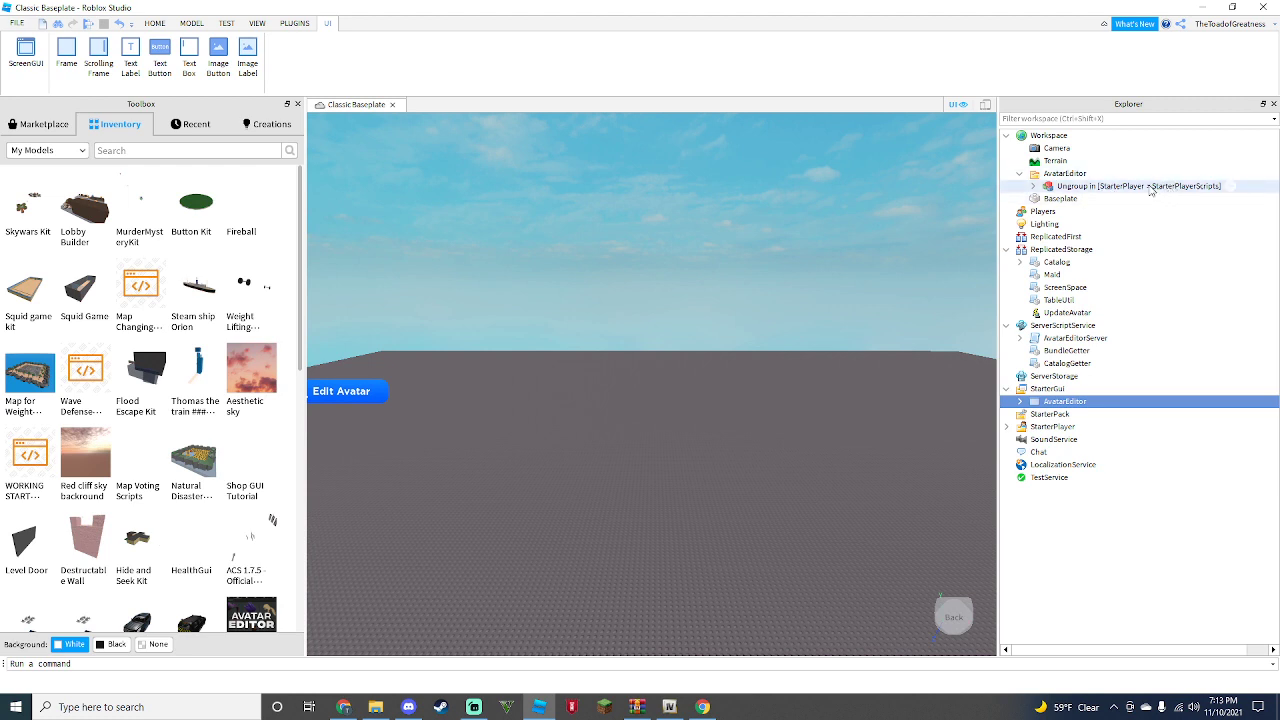
# Move the remaining AvatarEditor model into StarterPlayer > StarterPlayerScripts
pyautogui.click(1045, 430)
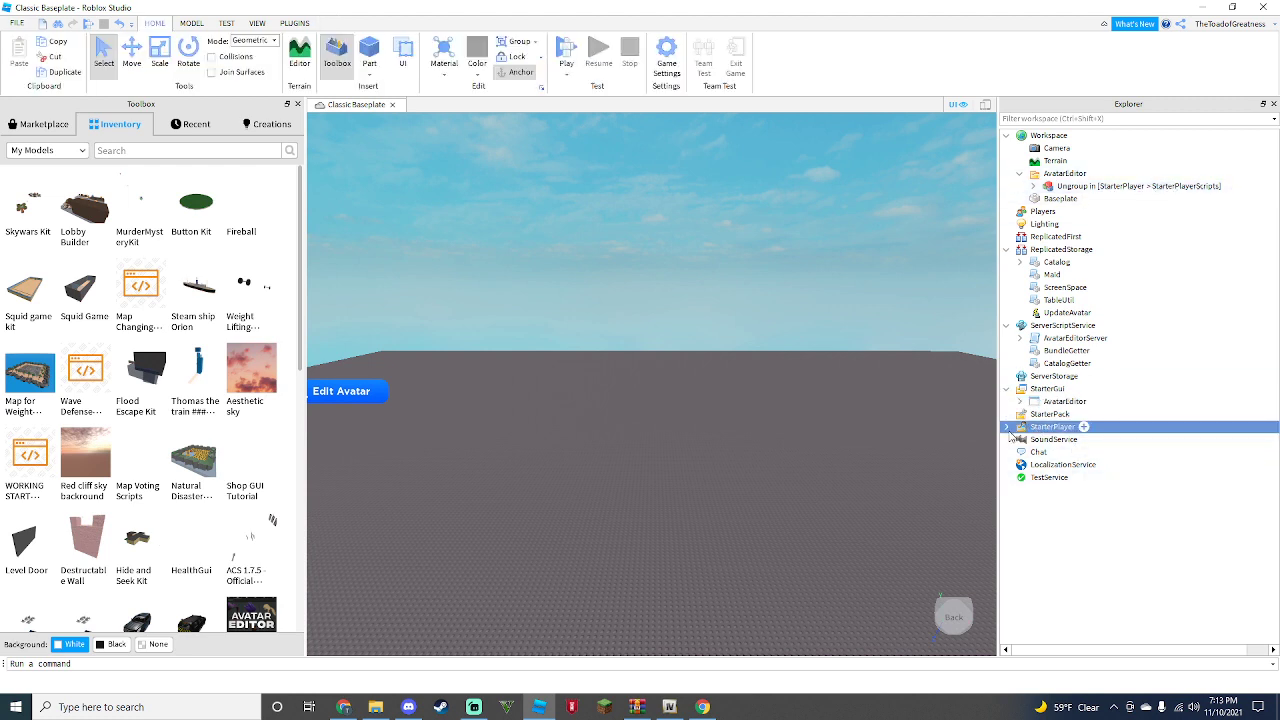
pyautogui.click(1007, 430)
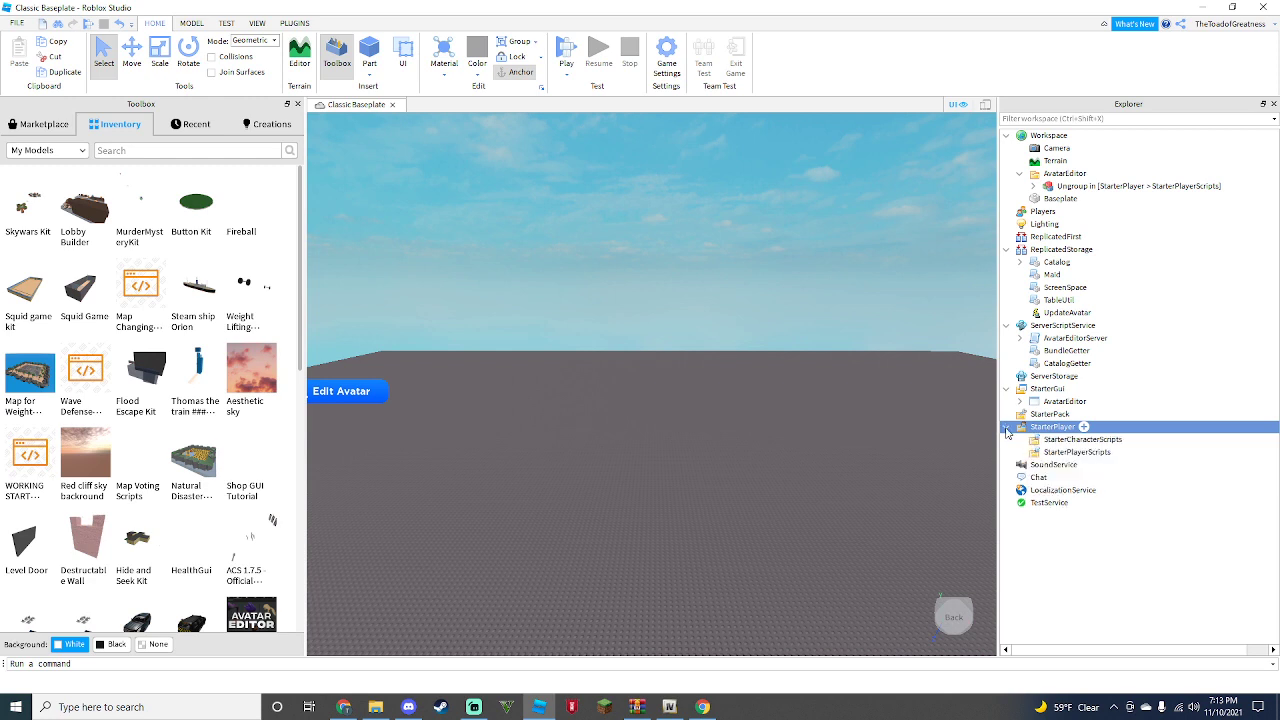
pyautogui.click(1066, 454)
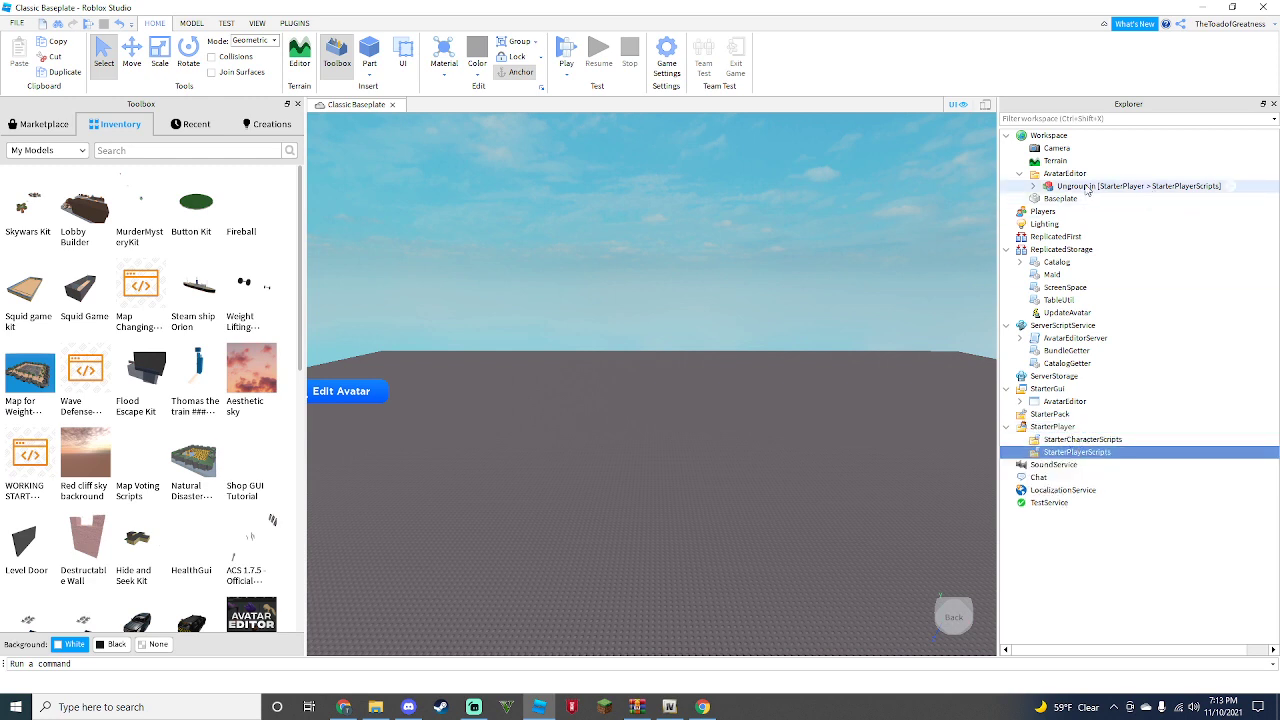
pyautogui.moveTo(1088, 190); pyautogui.dragTo(1121, 454)
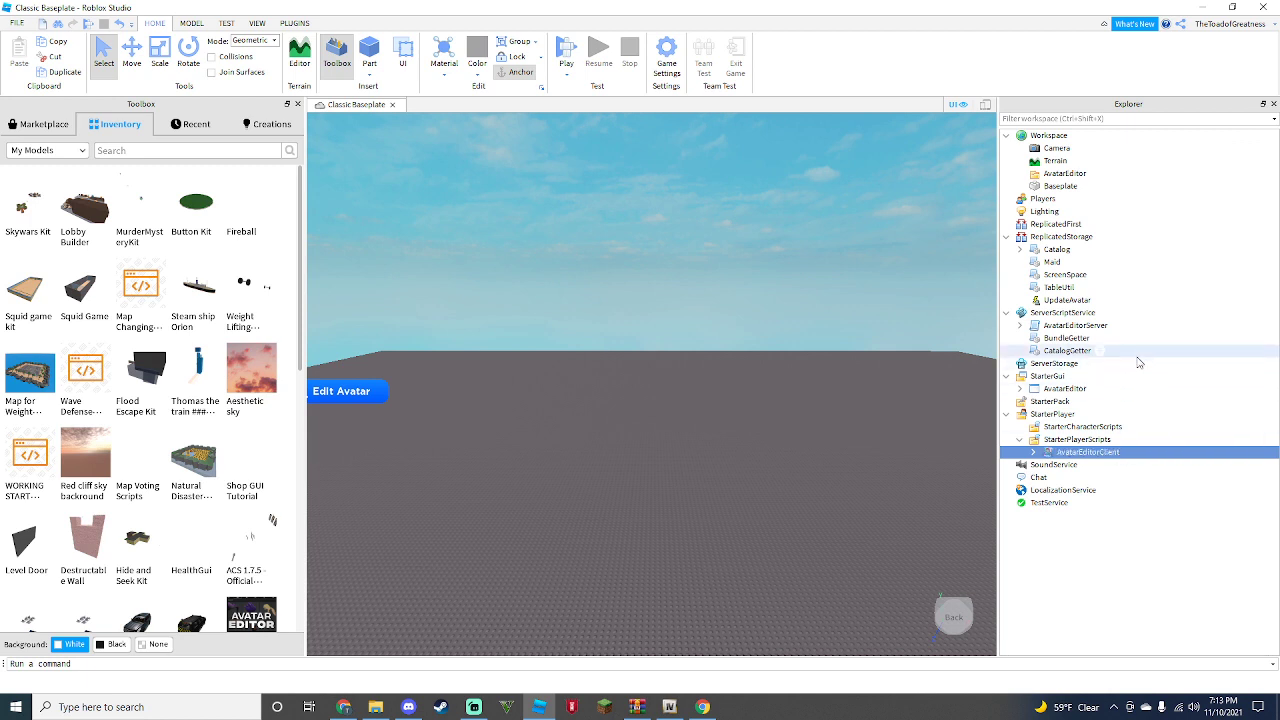
pyautogui.click(647, 298)
# Collapse and re-expand the Workspace tree, and switch the Toolbox to Marketplace
pyautogui.click(1006, 135)
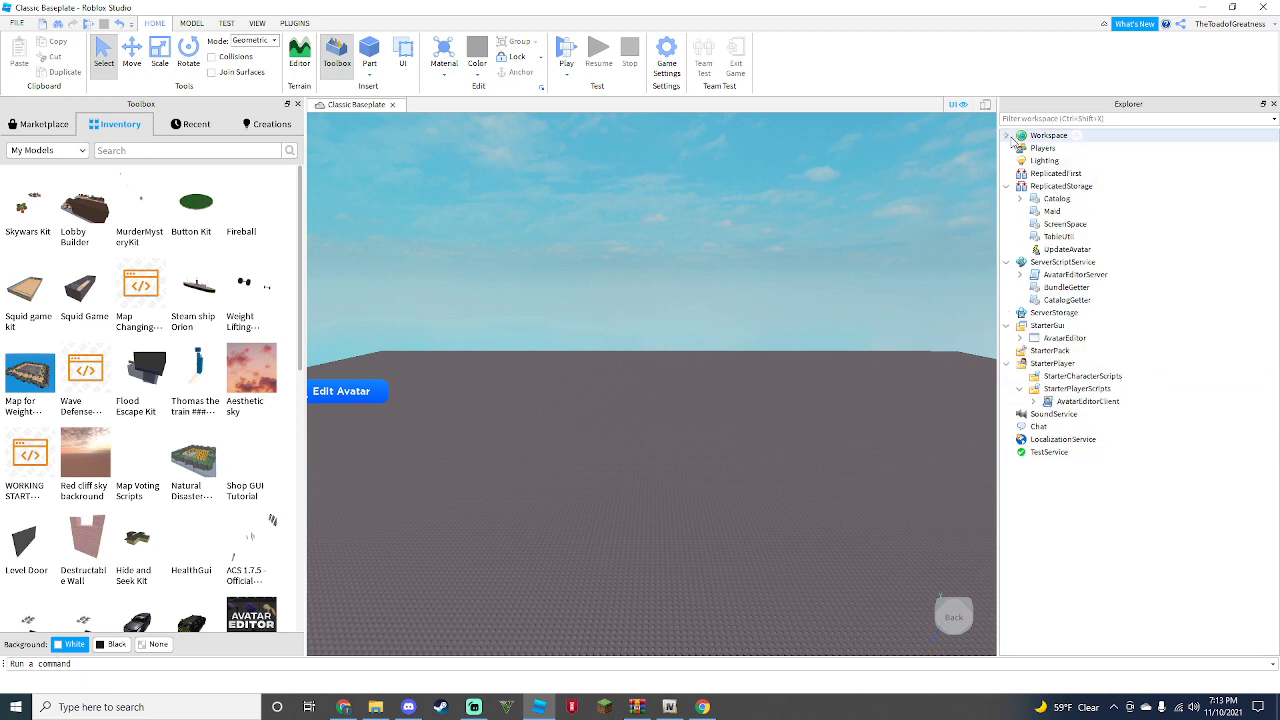
pyautogui.click(1006, 136)
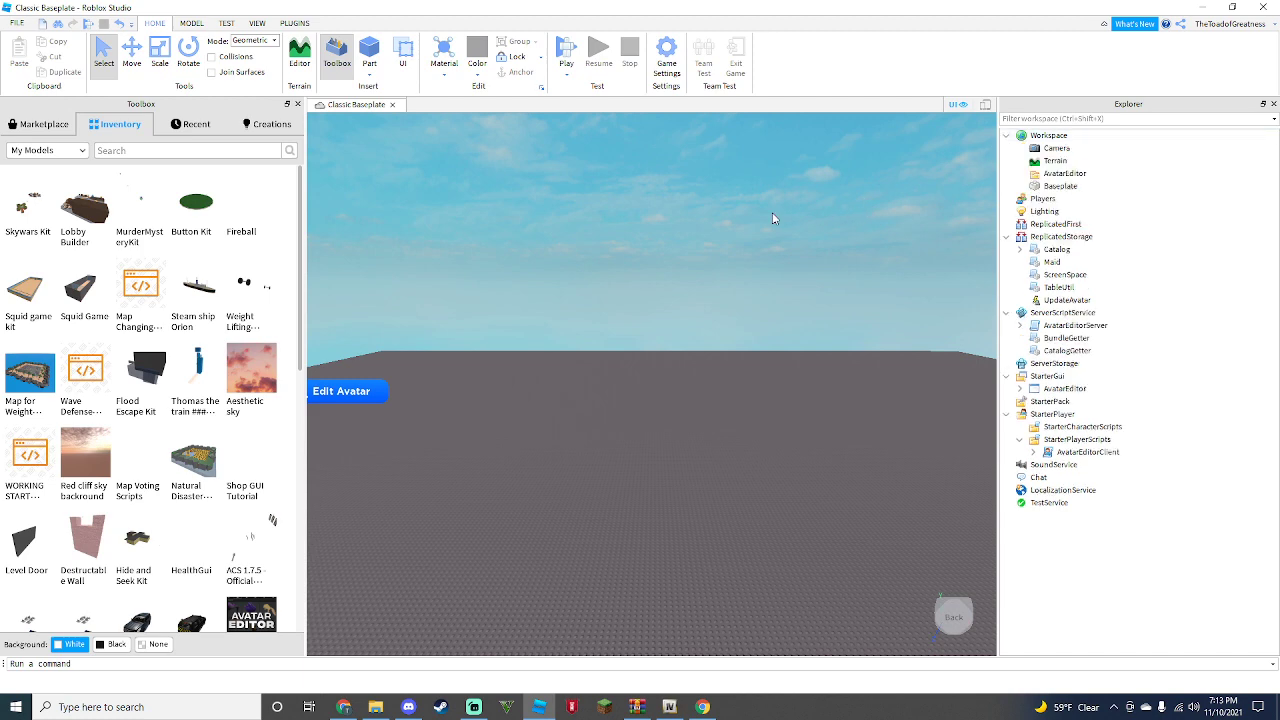
pyautogui.click(40, 124)
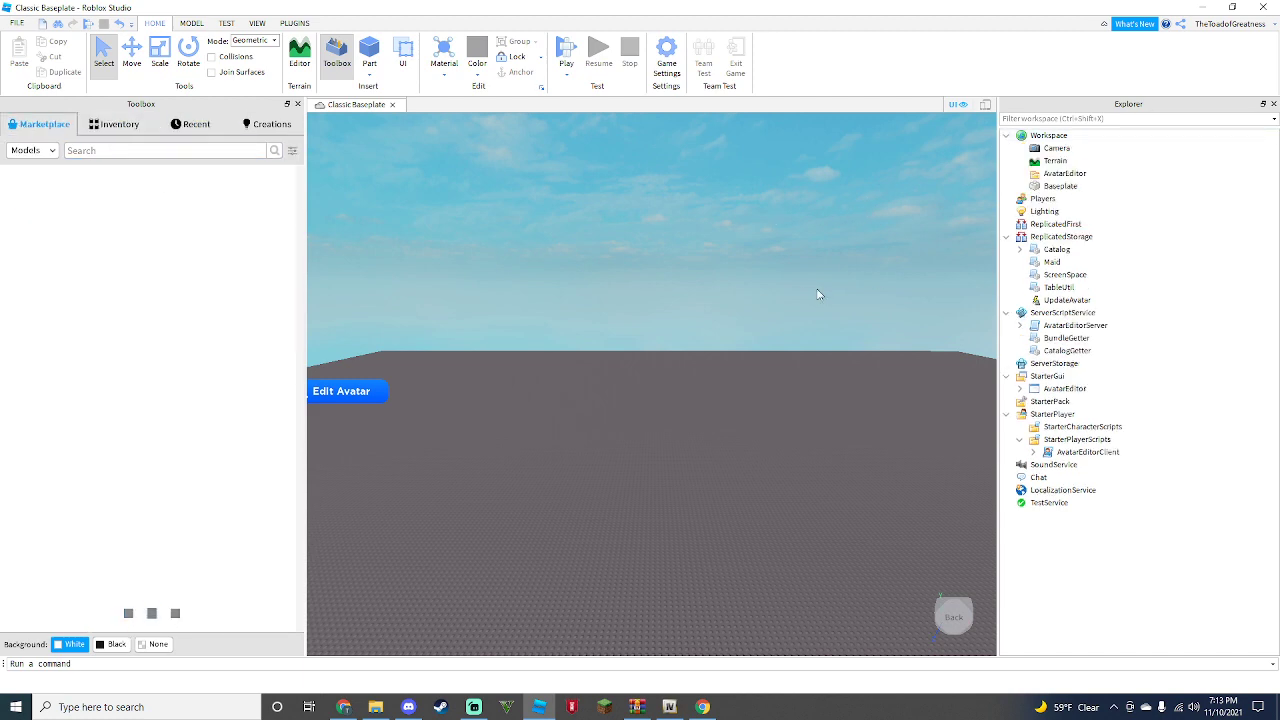
# Start Play from the Home tab and open the in-game Edit Avatar menu
pyautogui.click(563, 48)
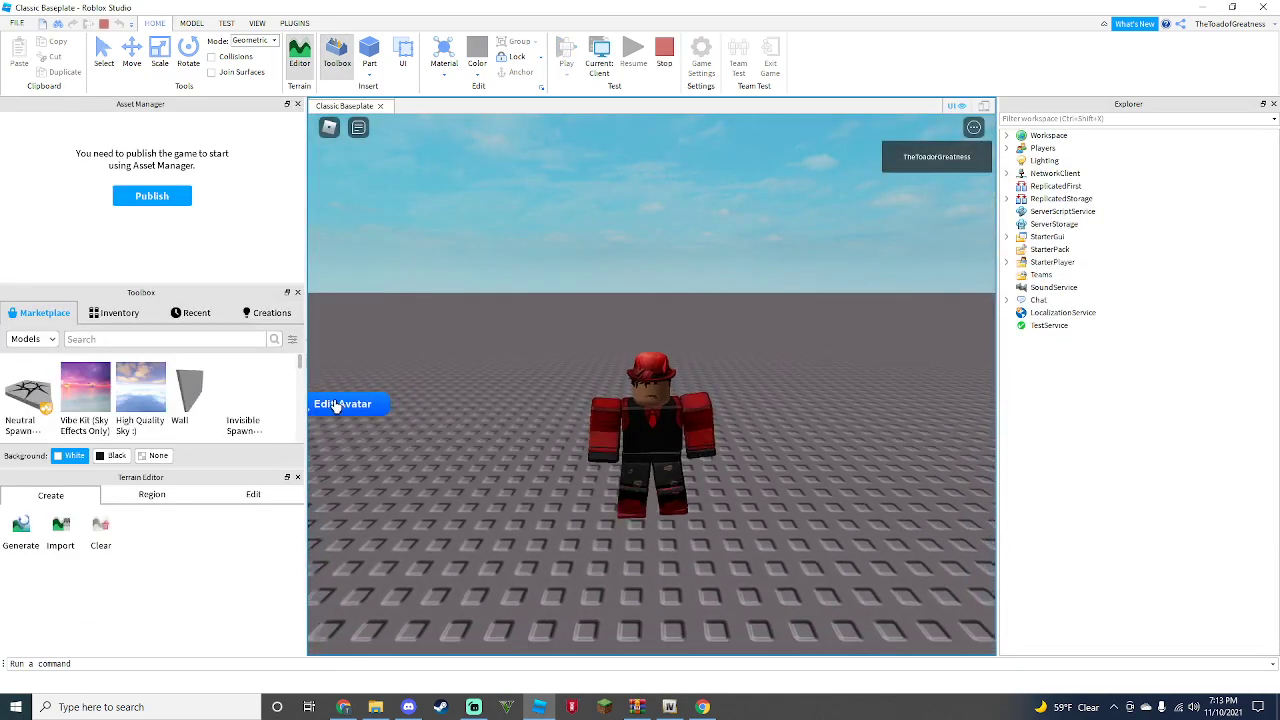
pyautogui.moveTo(577, 434); pyautogui.dragTo(295, 407, button='right')
pyautogui.scroll(3, 295, 407)
pyautogui.click(358, 410)
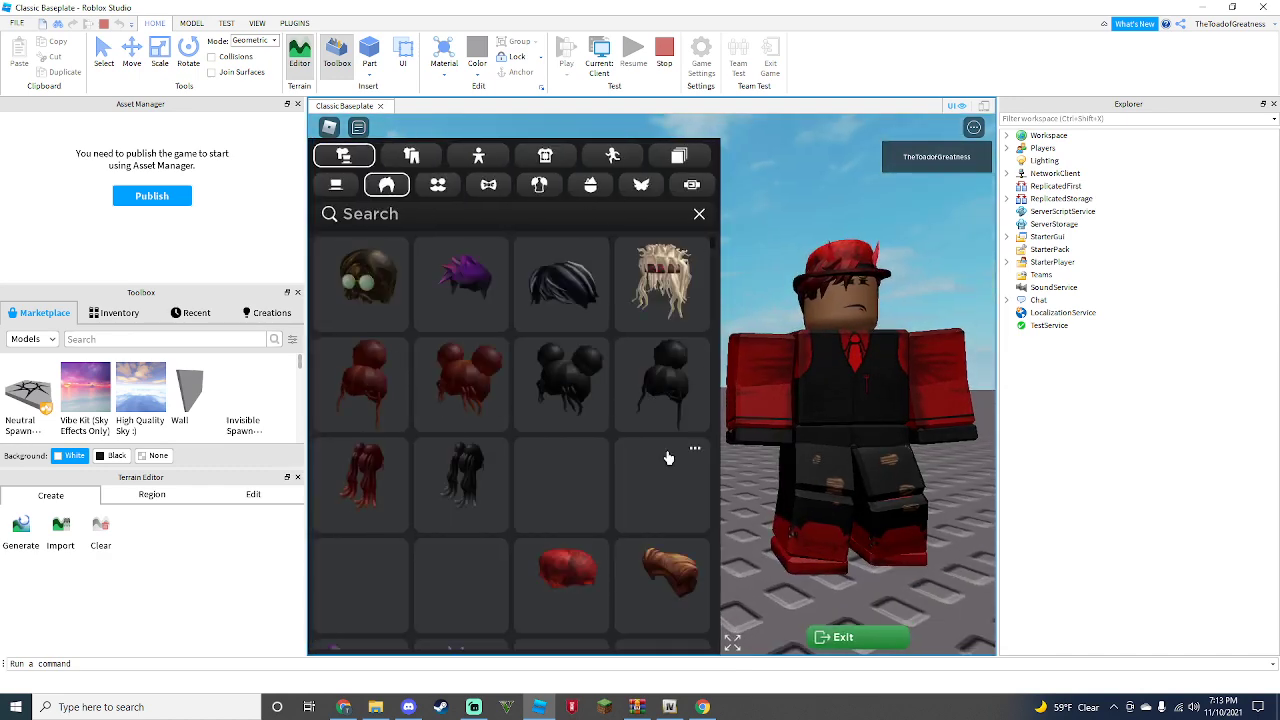
# Search the avatar items for 'gdys', then set the avatar's skin tone to blue
pyautogui.click(436, 214)
pyautogui.write('gdys')
pyautogui.press('BackSpace')
pyautogui.press('BackSpace')
pyautogui.press('BackSpace')
pyautogui.press('BackSpace')
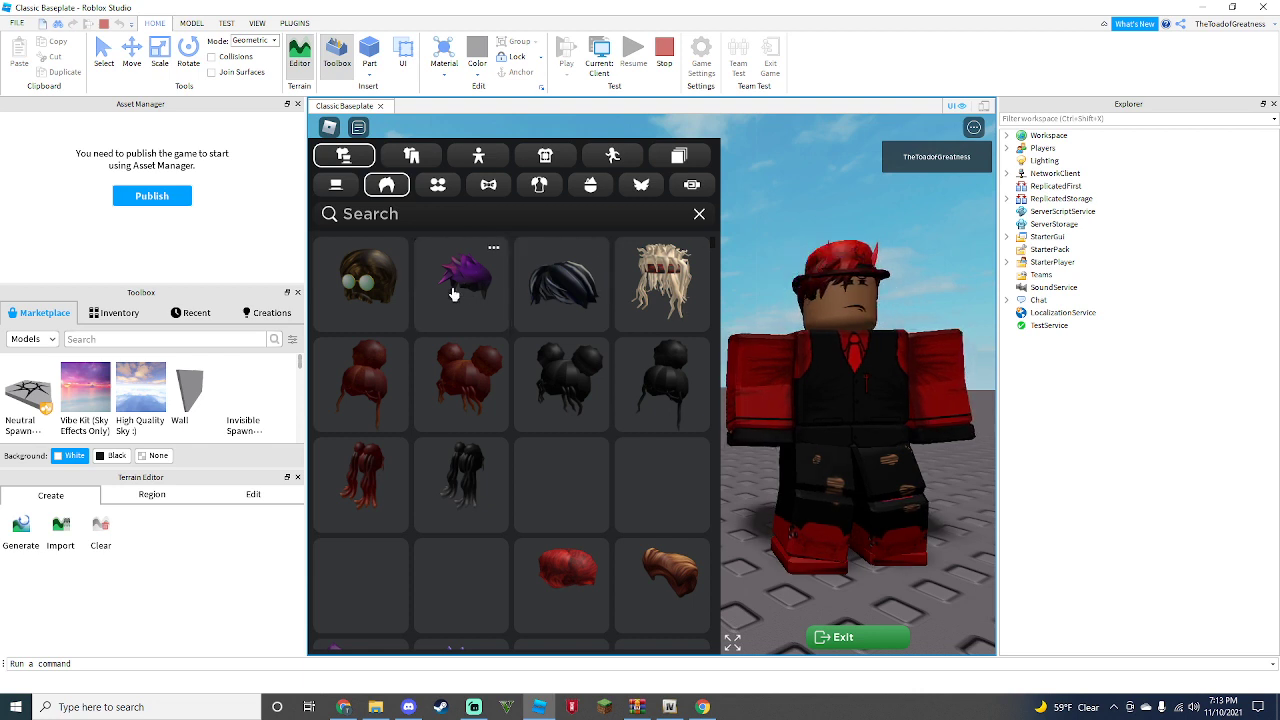
pyautogui.scroll(-4, 543, 360)
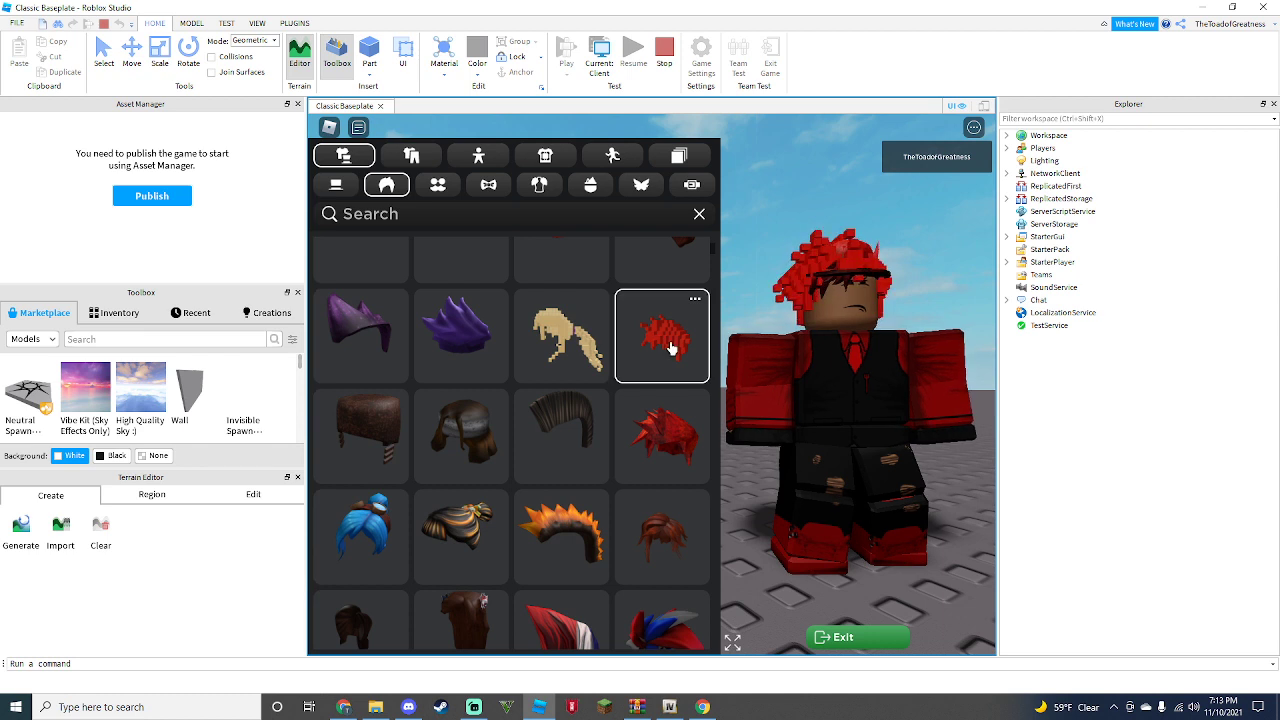
pyautogui.click(545, 155)
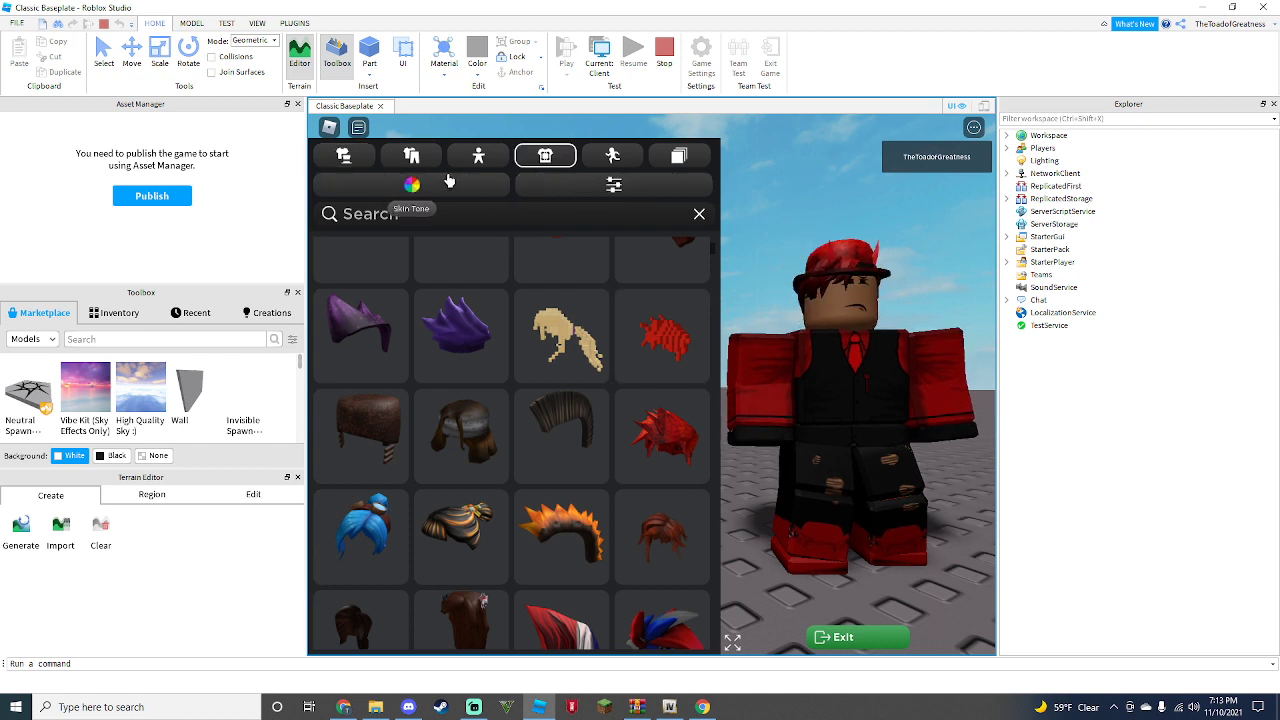
pyautogui.click(487, 406)
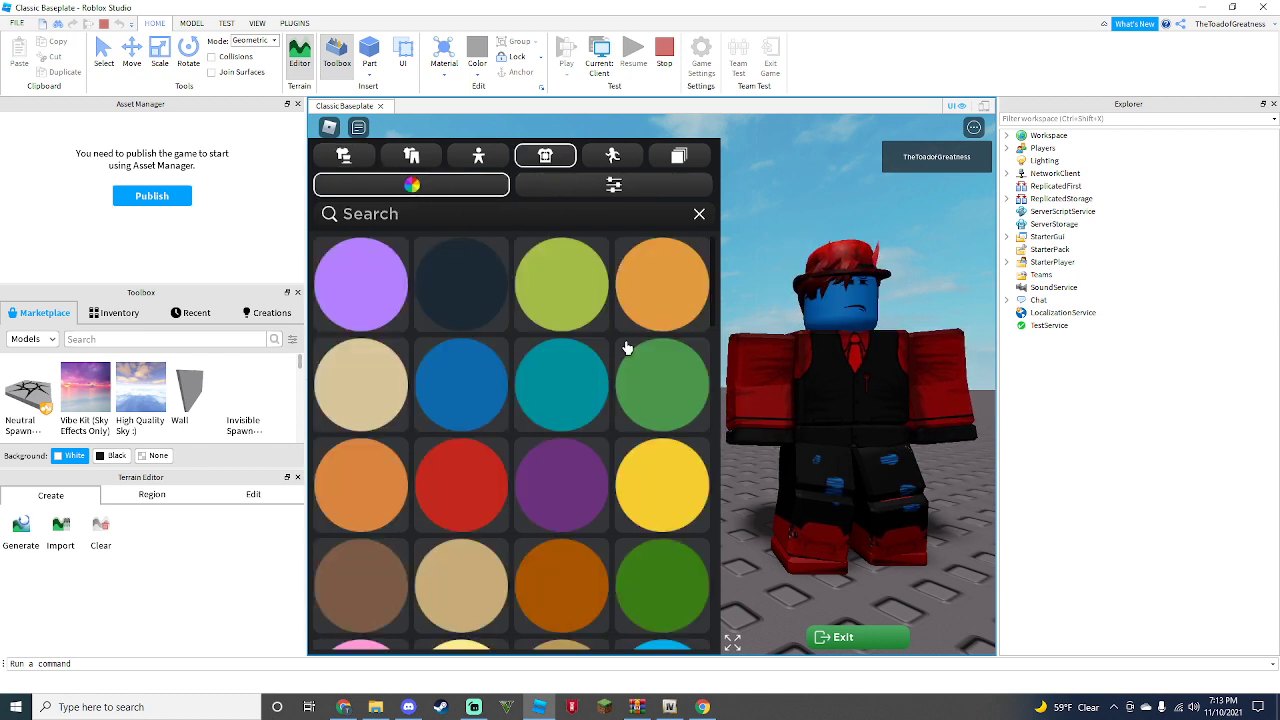
# Browse the head options under body parts and apply a different head
pyautogui.click(478, 157)
pyautogui.click(478, 157)
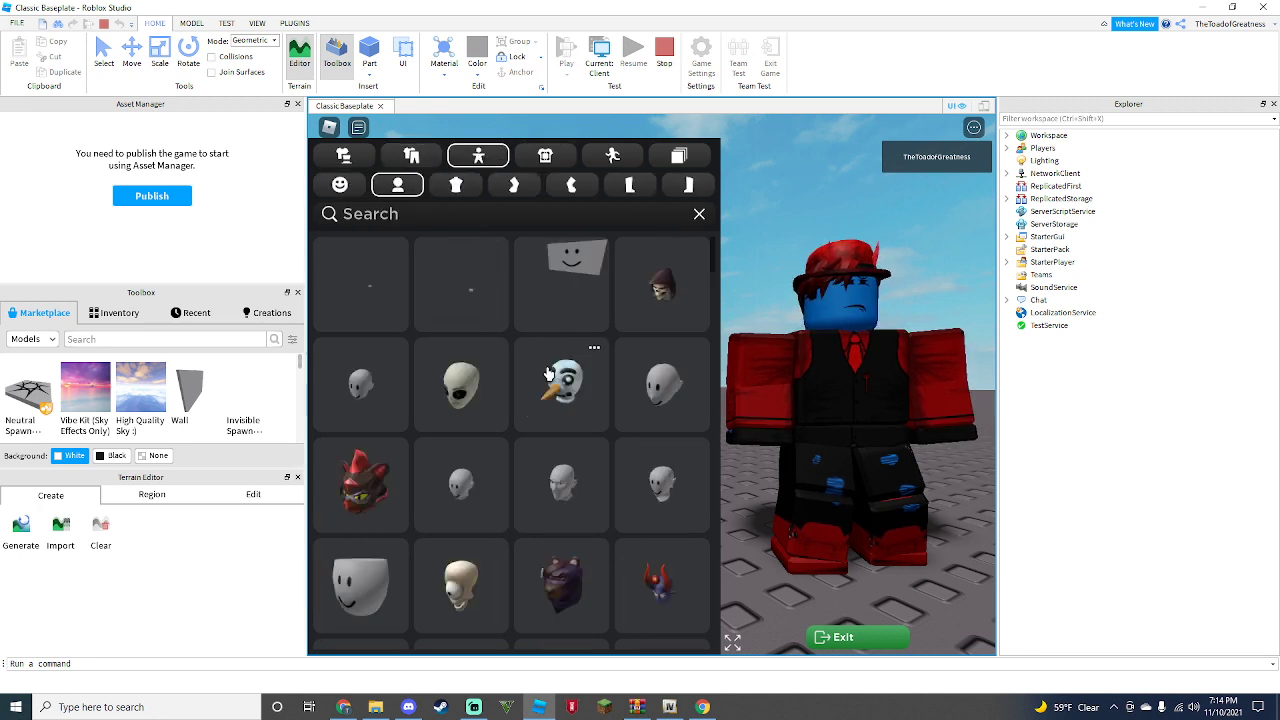
pyautogui.scroll(-1, 575, 413)
pyautogui.scroll(-7, 575, 413)
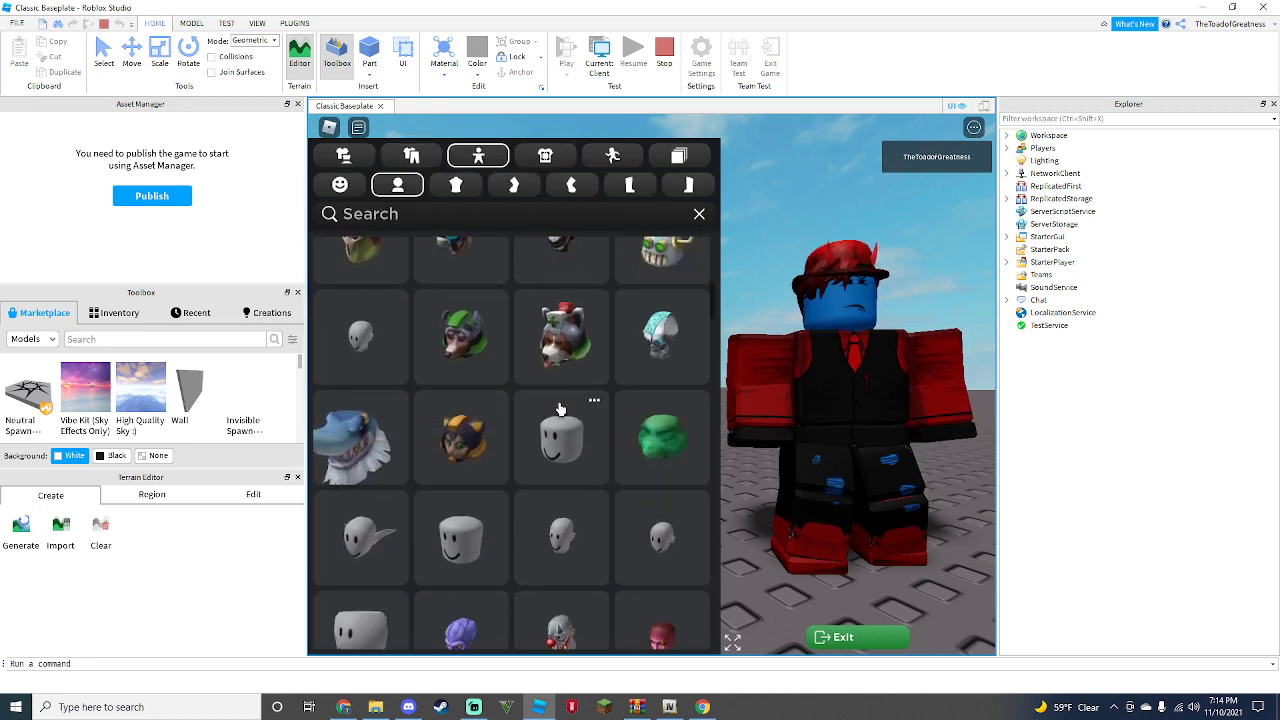
pyautogui.click(373, 408)
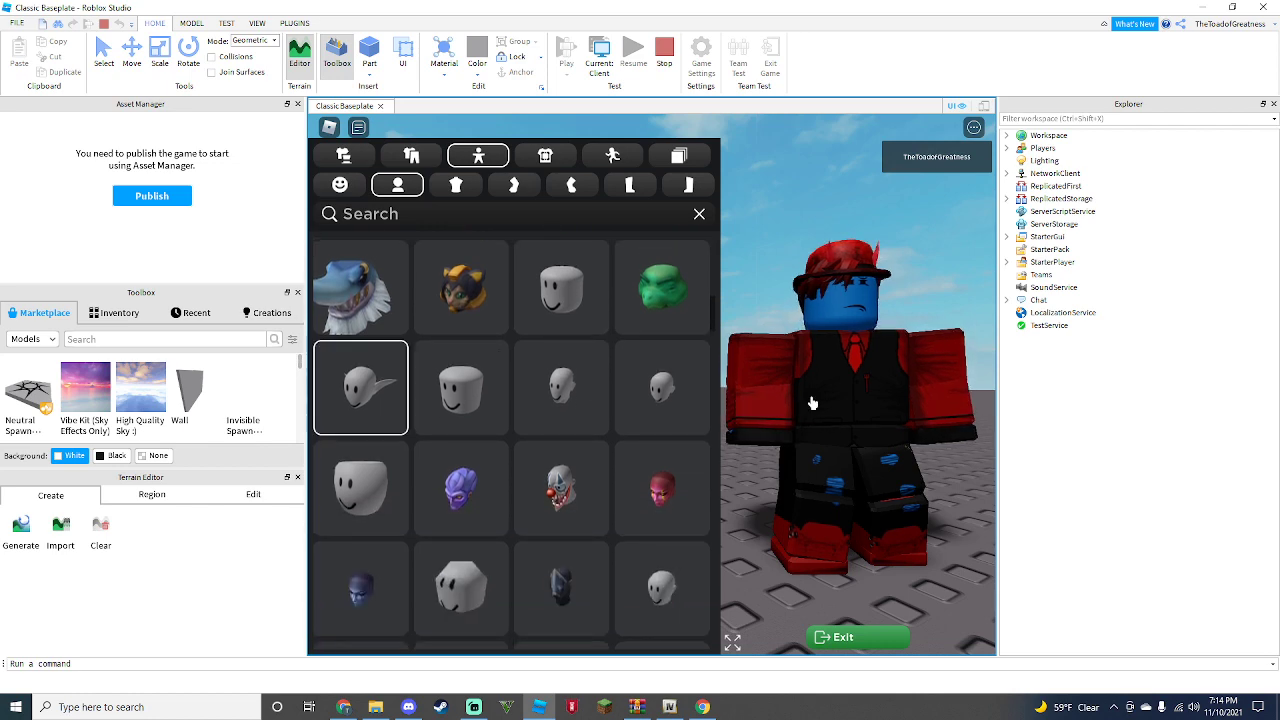
# Exit the avatar editor, look around the avatar, and stop the play-test
pyautogui.click(838, 641)
pyautogui.moveTo(812, 540); pyautogui.dragTo(619, 257, button='right')
pyautogui.scroll(3, 819, 447)
pyautogui.scroll(-3, 619, 257)
pyautogui.scroll(-5, 619, 257)
pyautogui.scroll(5, 619, 257)
pyautogui.scroll(-6, 619, 257)
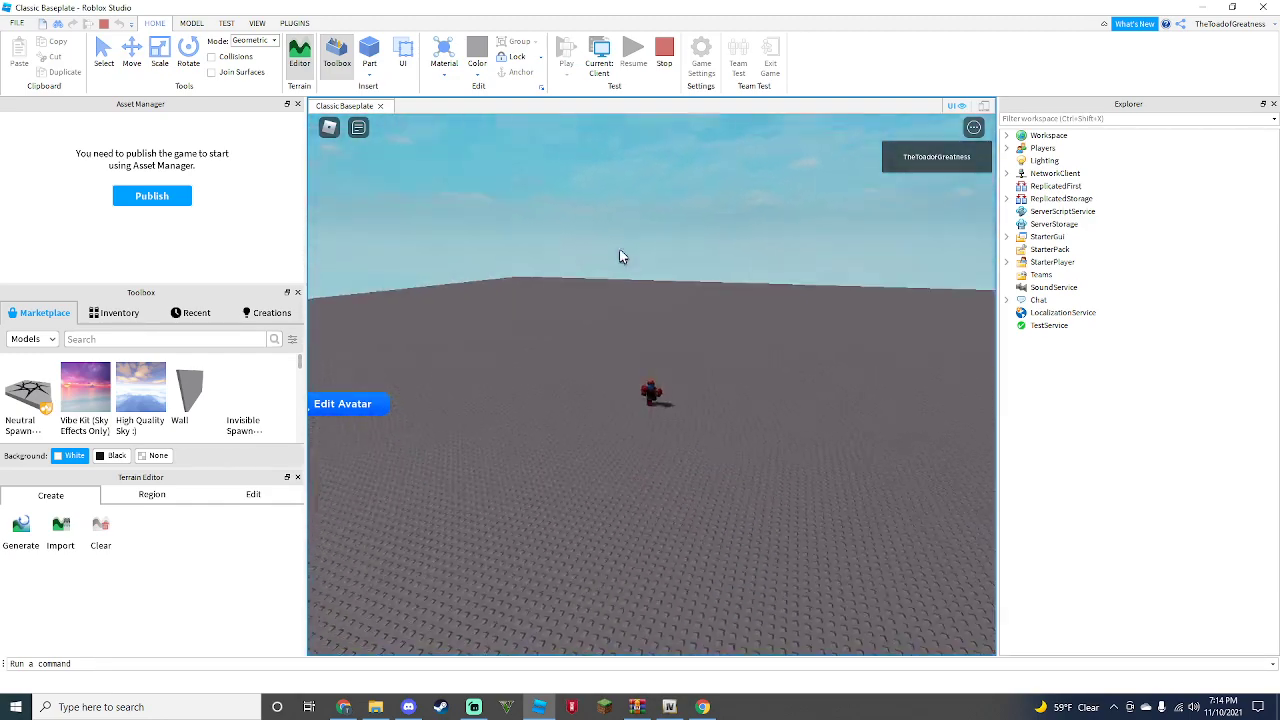
pyautogui.scroll(5, 619, 257)
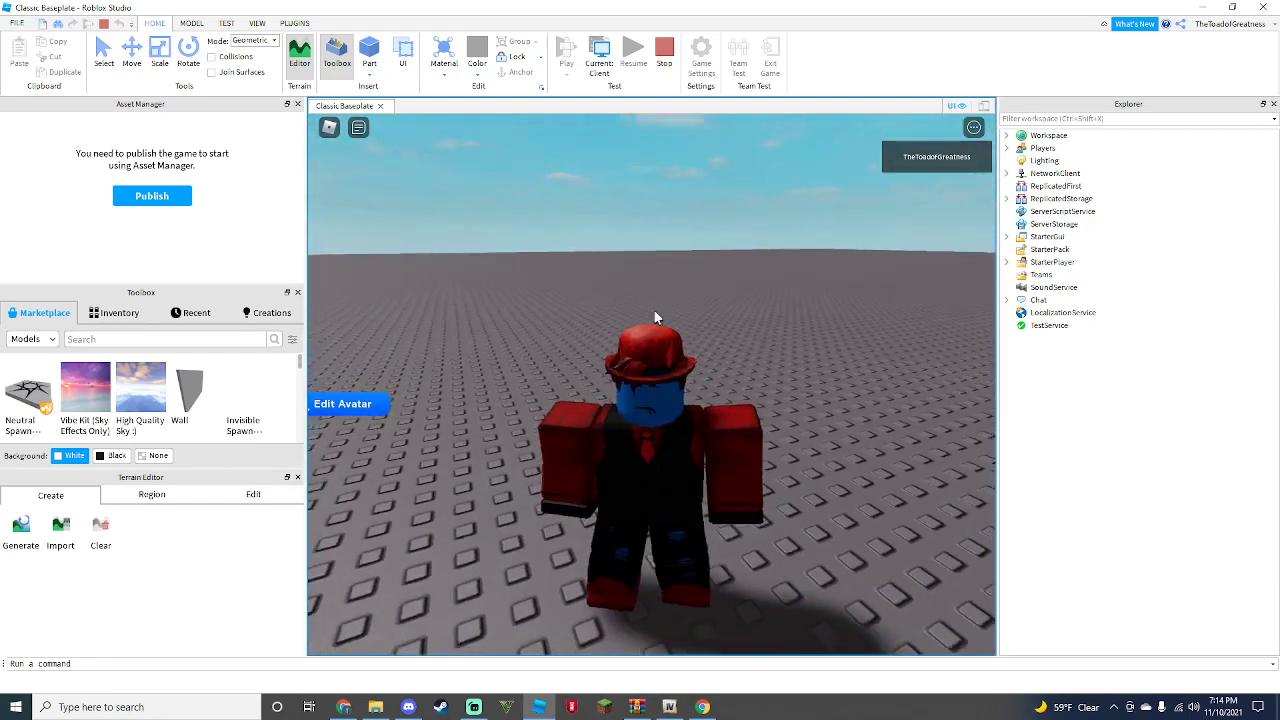
pyautogui.moveTo(672, 326); pyautogui.dragTo(696, 332, button='right')
pyautogui.scroll(-5, 697, 332)
pyautogui.click(664, 50)
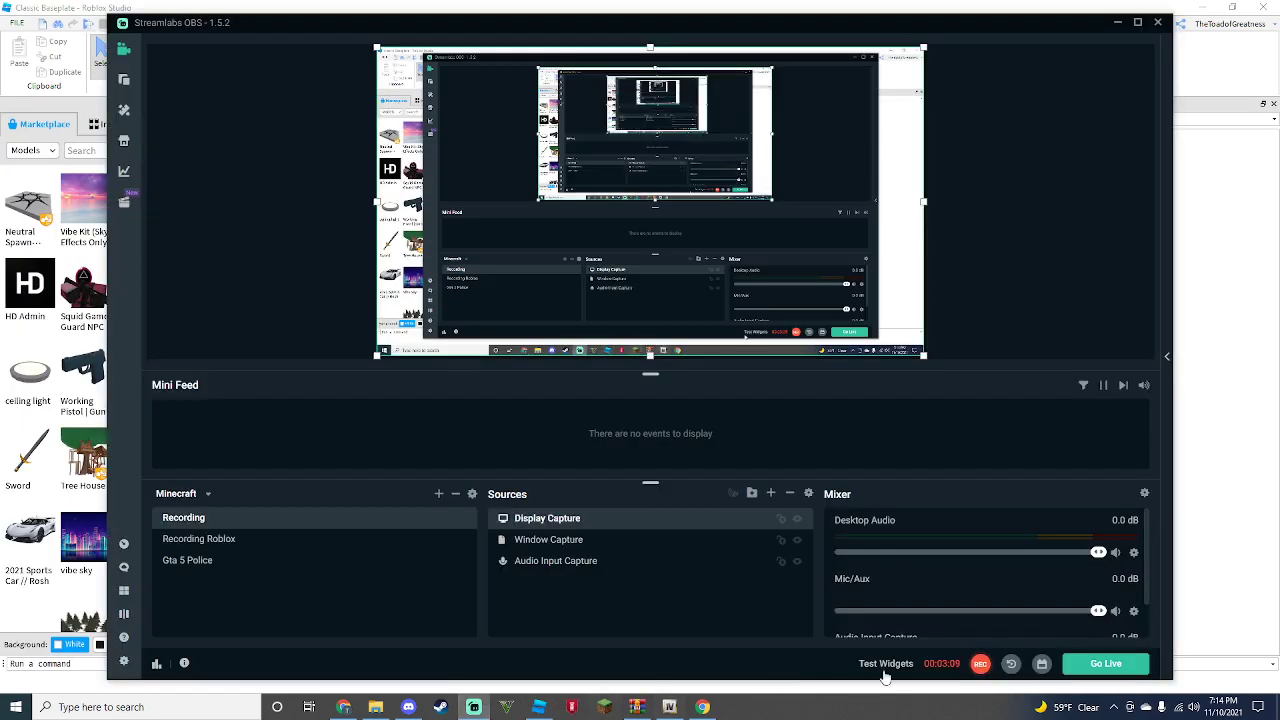